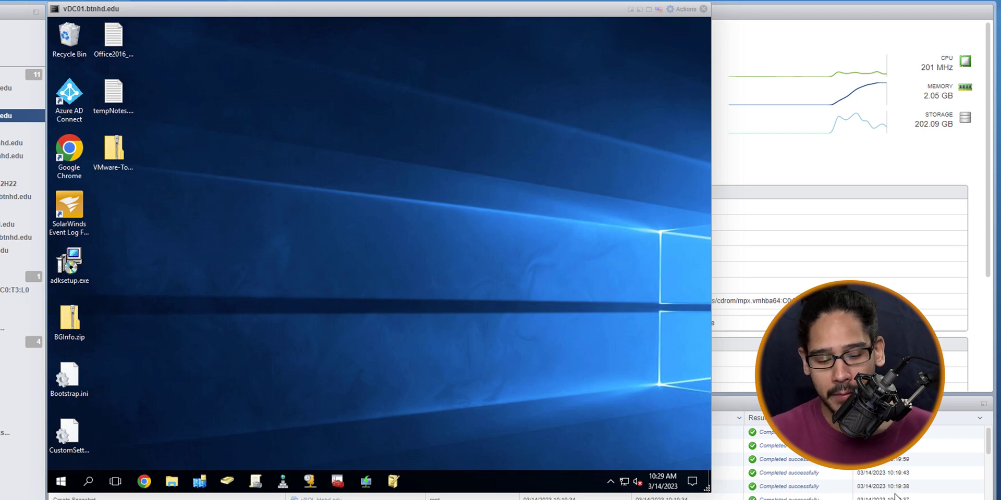
Step: Open the Group Policy Management console from the server's Windows Administrative Tools
key("super")
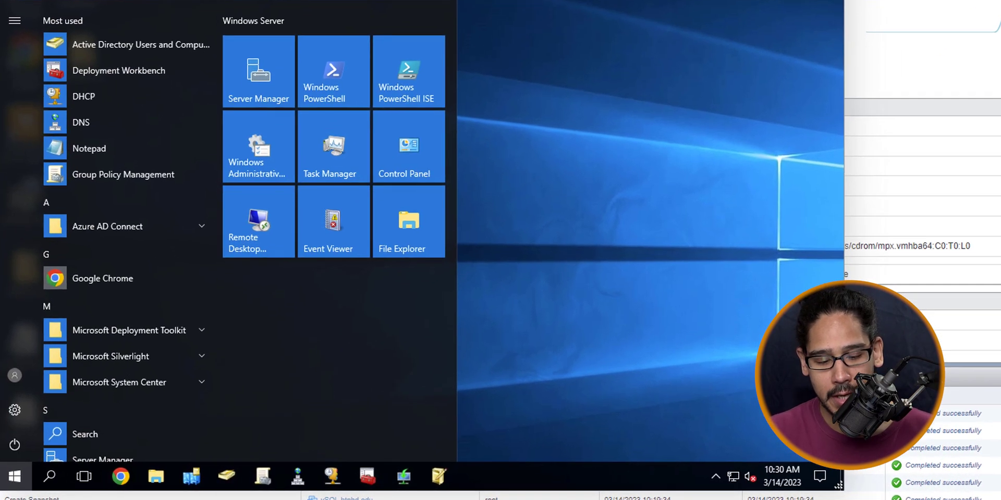
scroll(131, 297, "down", 5)
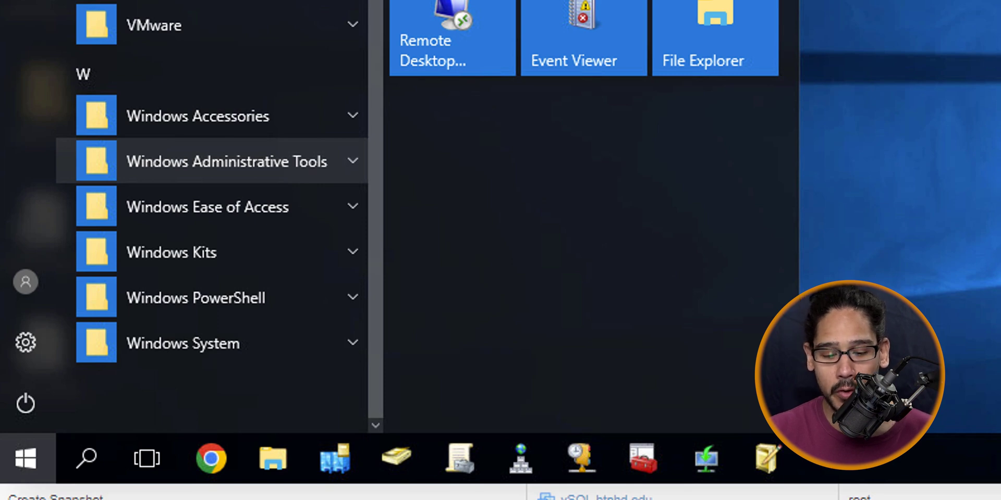
left_click(227, 161)
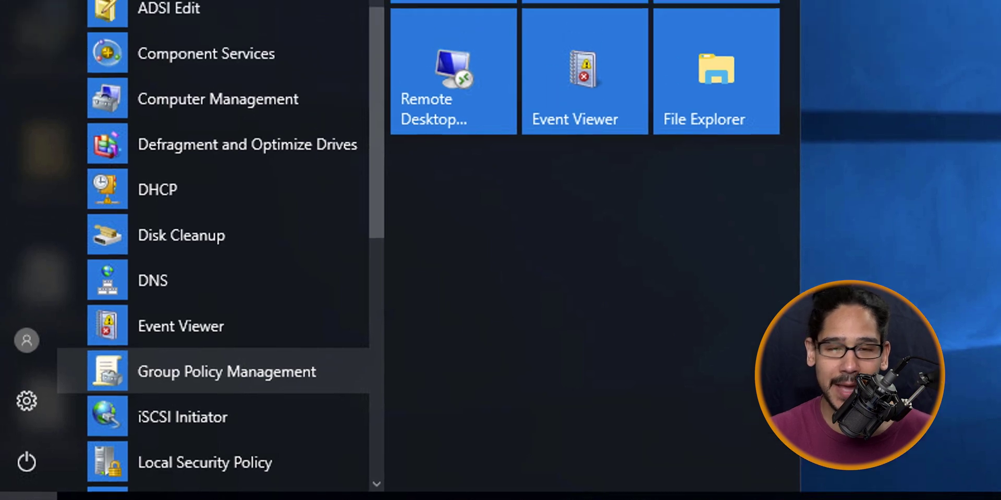
left_click(226, 313)
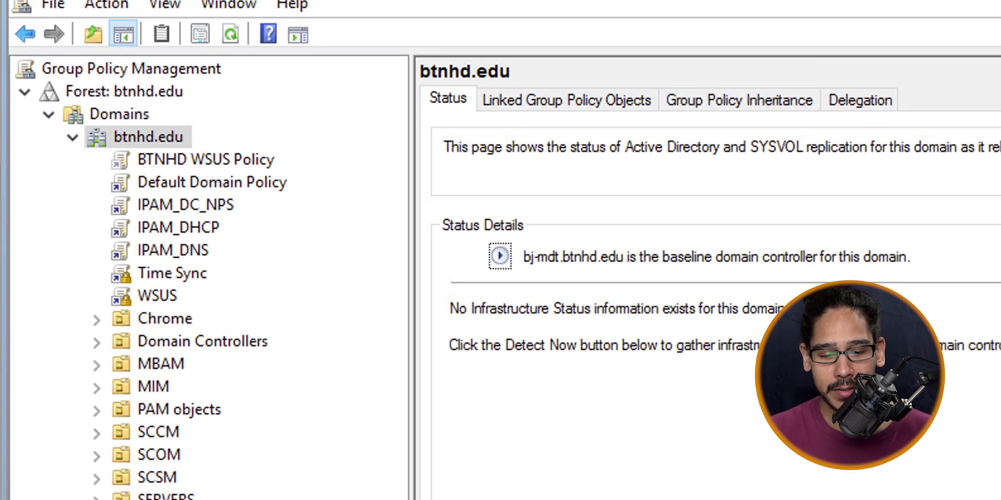
Step: Create a GPO named "USER: Hide the Task View Button" under the btnhd.edu domain's Group Policy Objects, without a source starter GPO
left_click(207, 317)
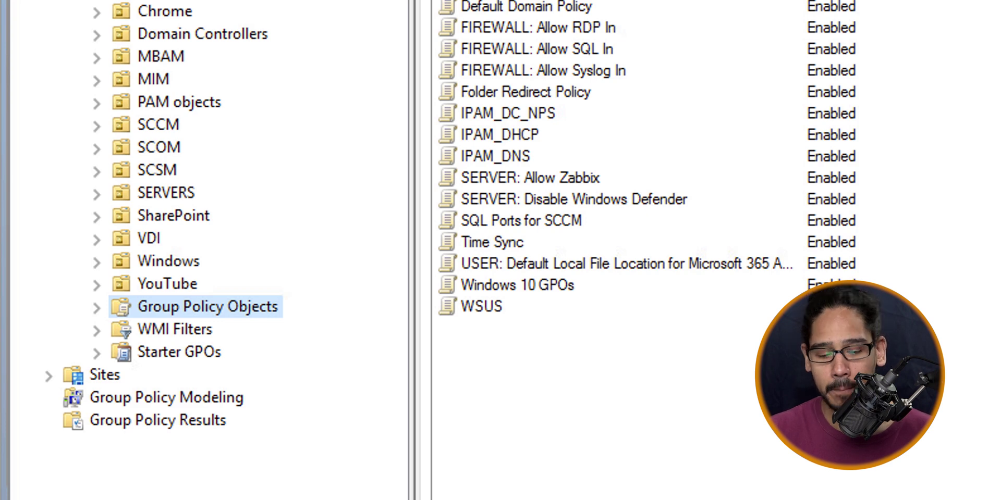
right_click(204, 308)
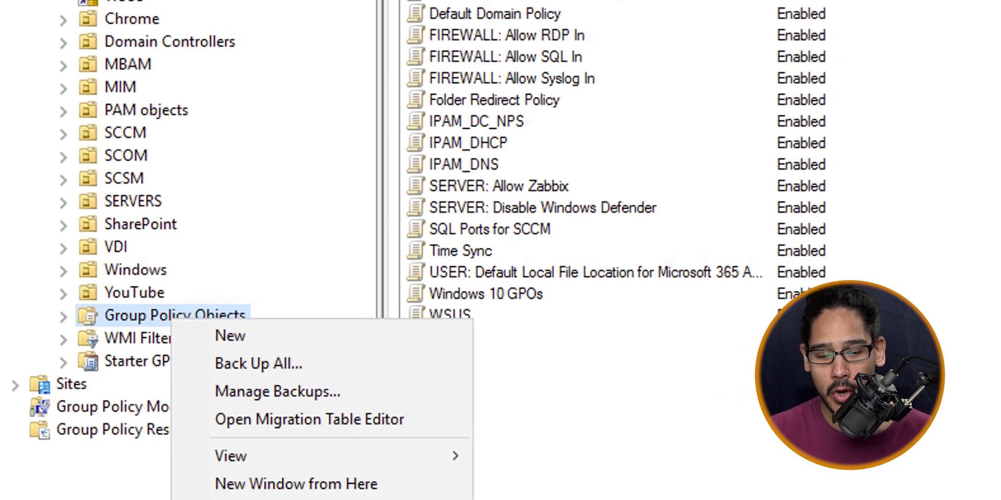
left_click(262, 327)
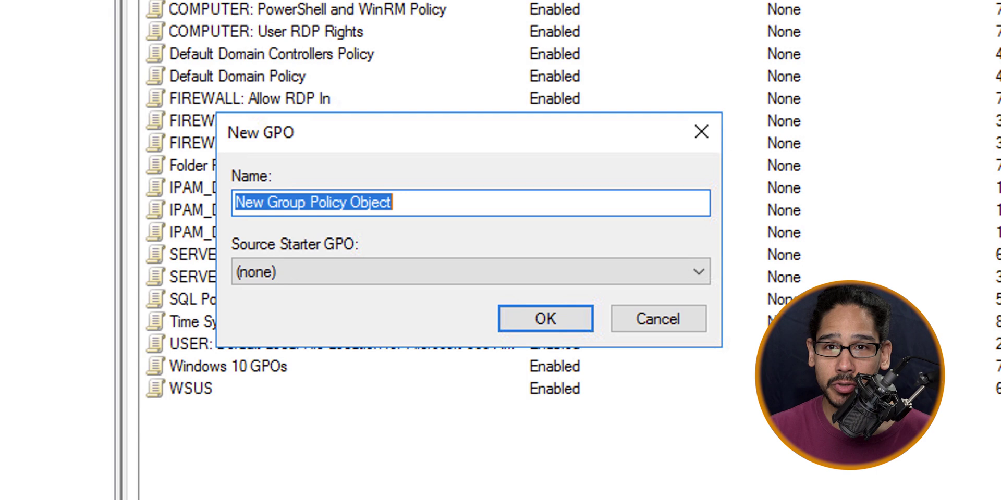
type("USER: Hide the Task View Button")
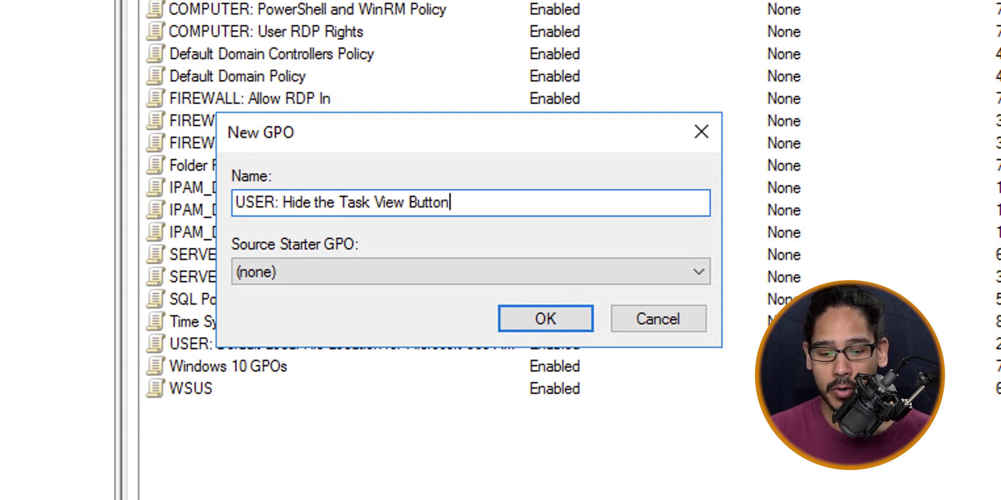
key("Return")
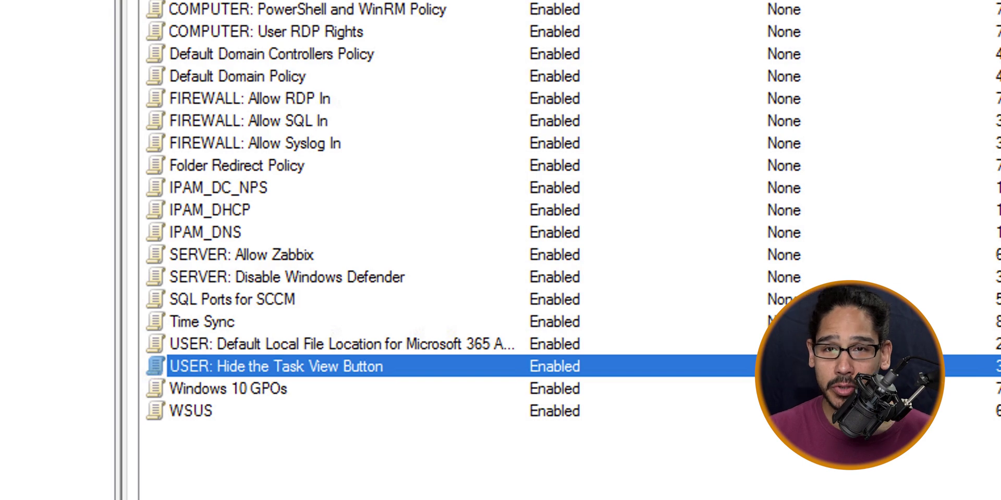
Step: Open the USER: Hide the Task View Button GPO for editing and browse to Start Menu and Taskbar in the user policies' Administrative Templates
right_click(347, 369)
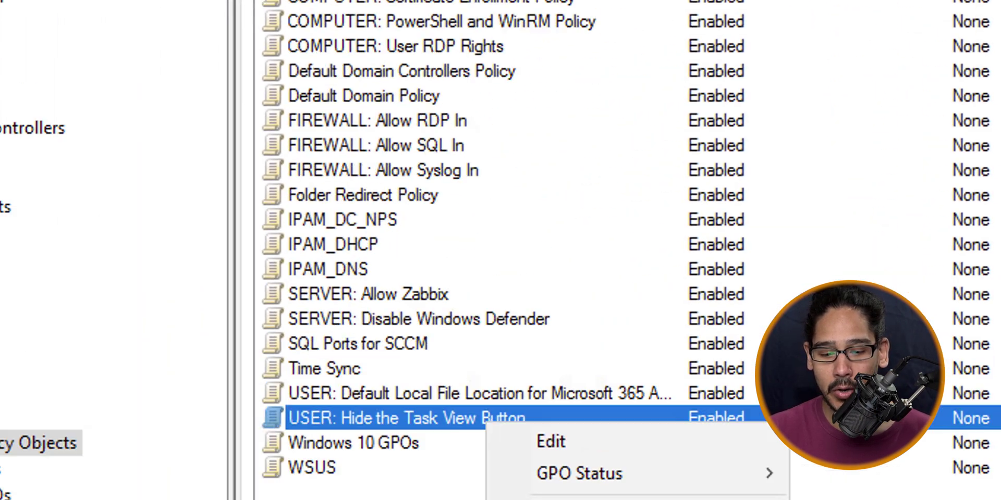
left_click(551, 441)
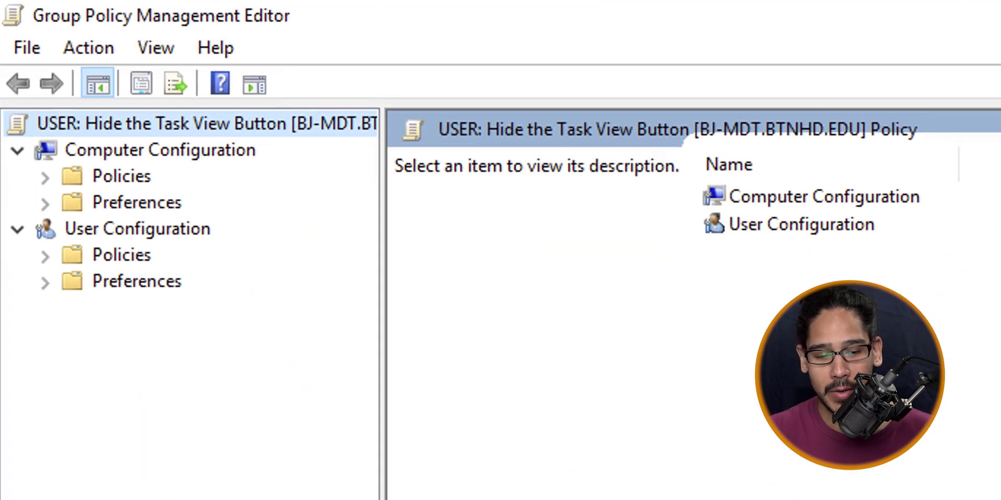
left_click(137, 229)
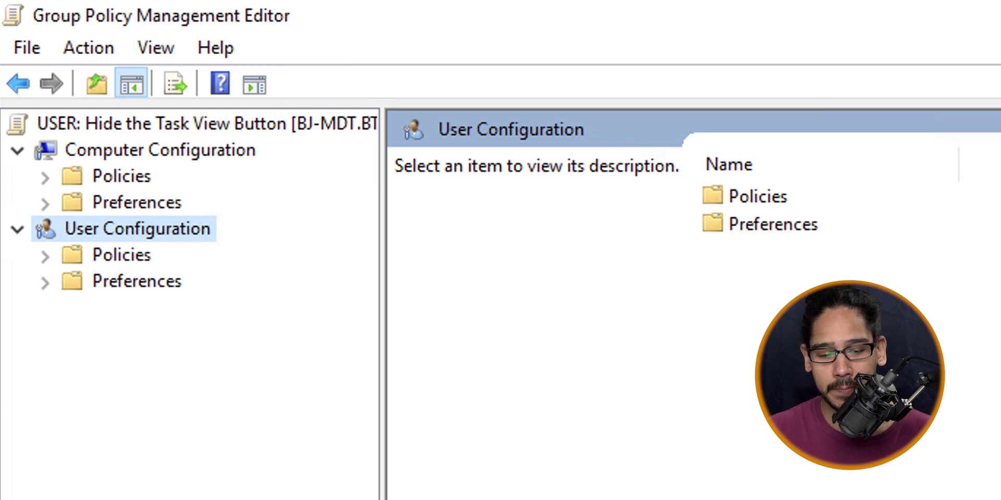
double_click(121, 255)
double_click(245, 334)
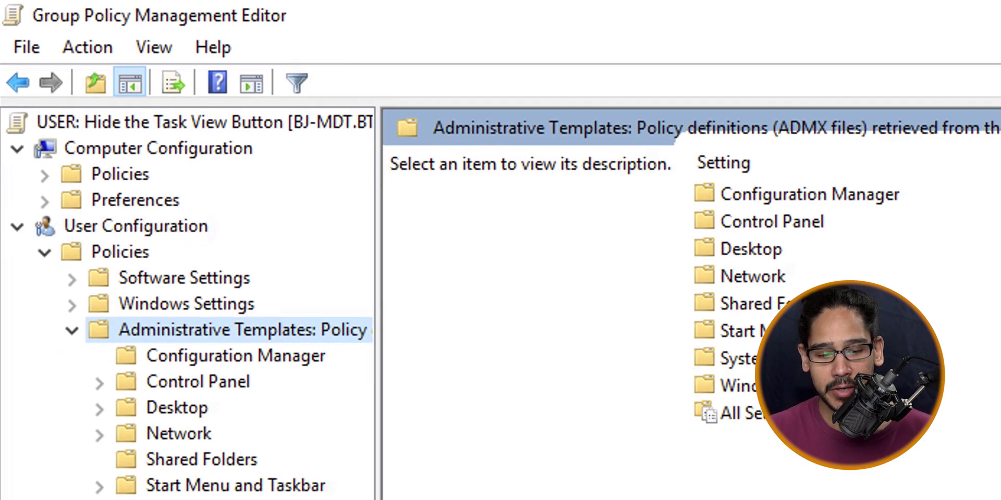
left_click(188, 388)
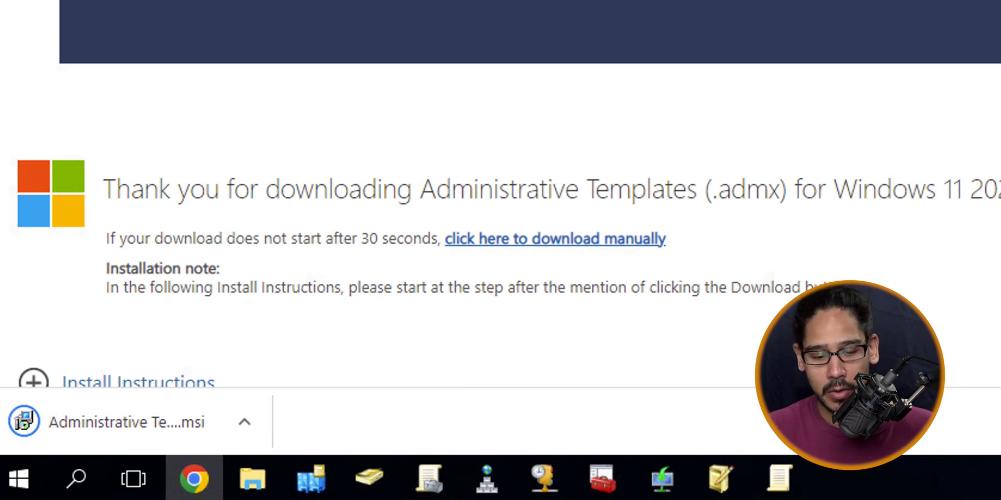
Step: Locate the downloaded Administrative Templates (.admx) for Windows 11 September 2022 Update installer in its folder and run it
left_click(244, 422)
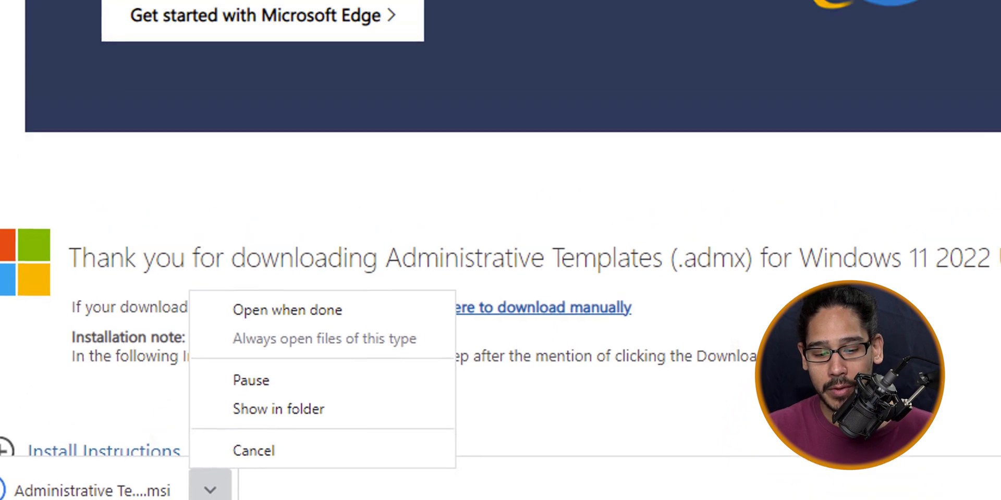
left_click(312, 340)
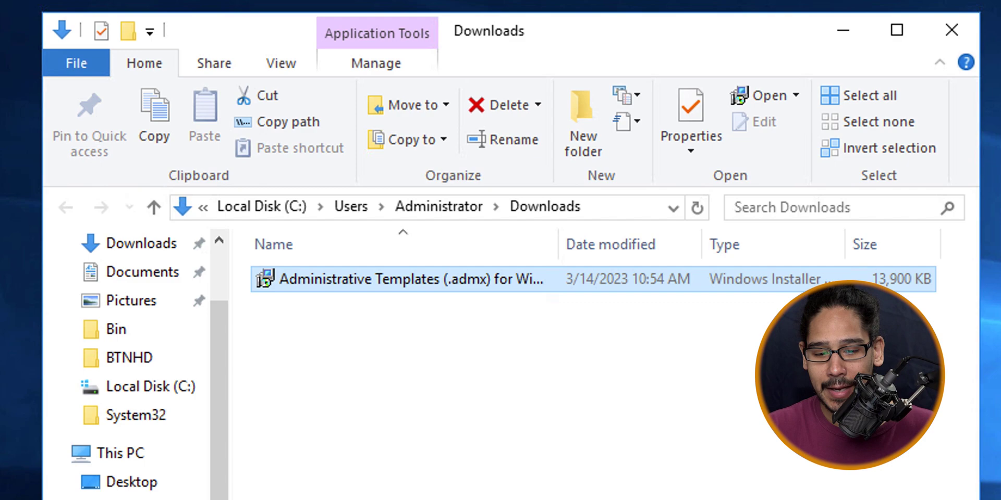
right_click(401, 288)
left_click(462, 309)
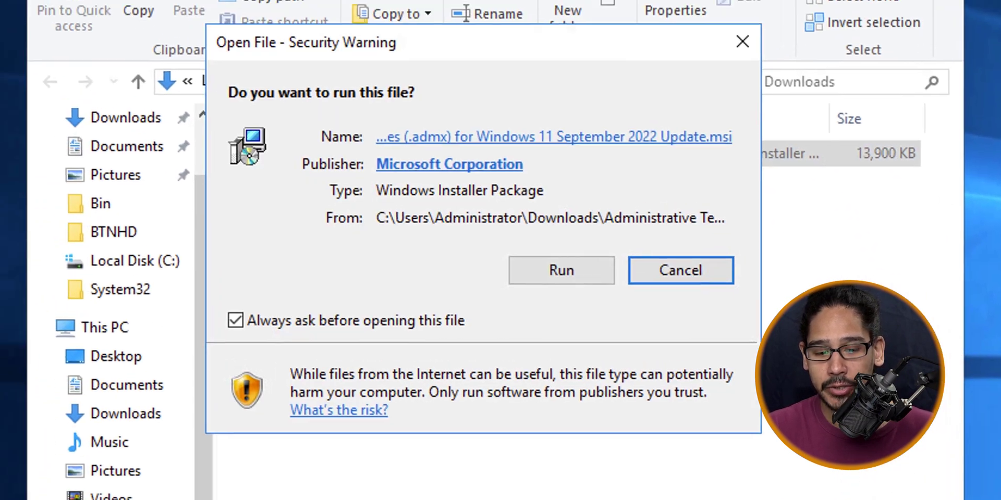
left_click(561, 270)
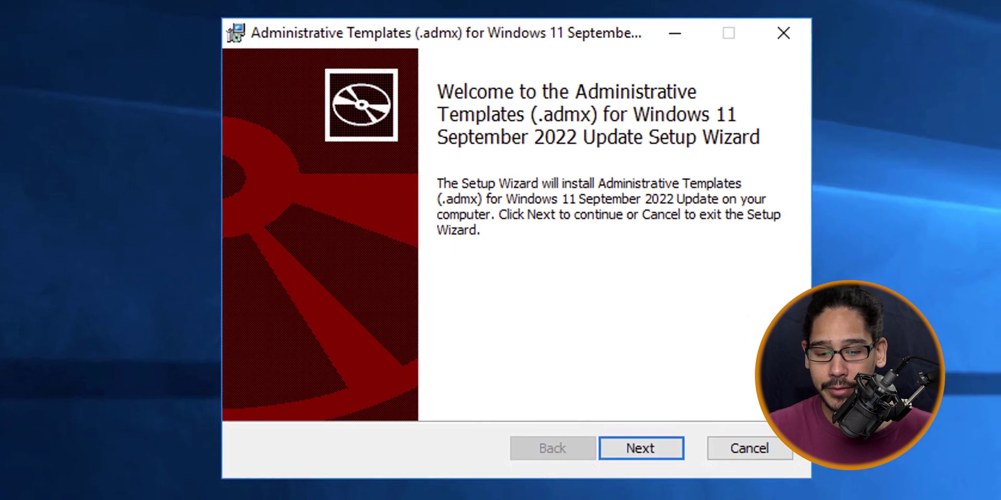
Step: Accept the license terms, install the Windows 11 September 2022 administrative templates with default features and location, and look through the installed PolicyDefinitions folder
key("Return")
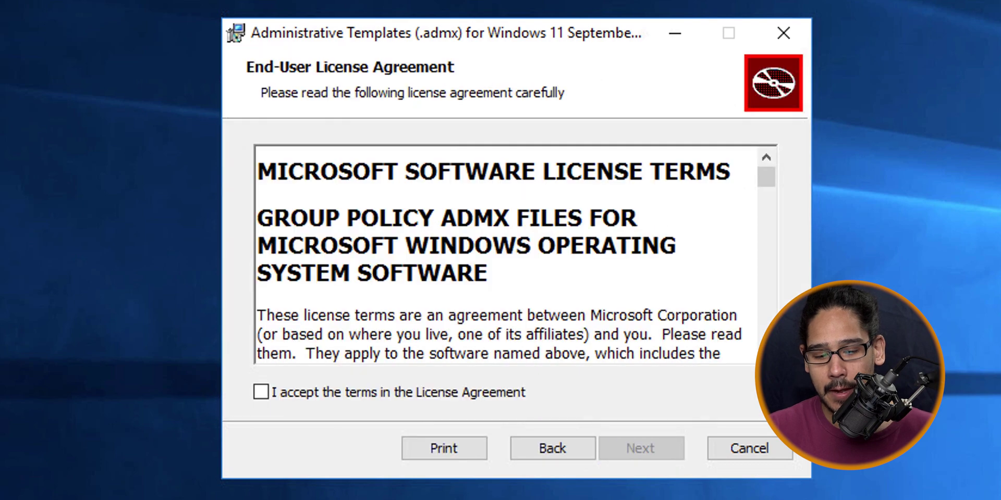
key("space")
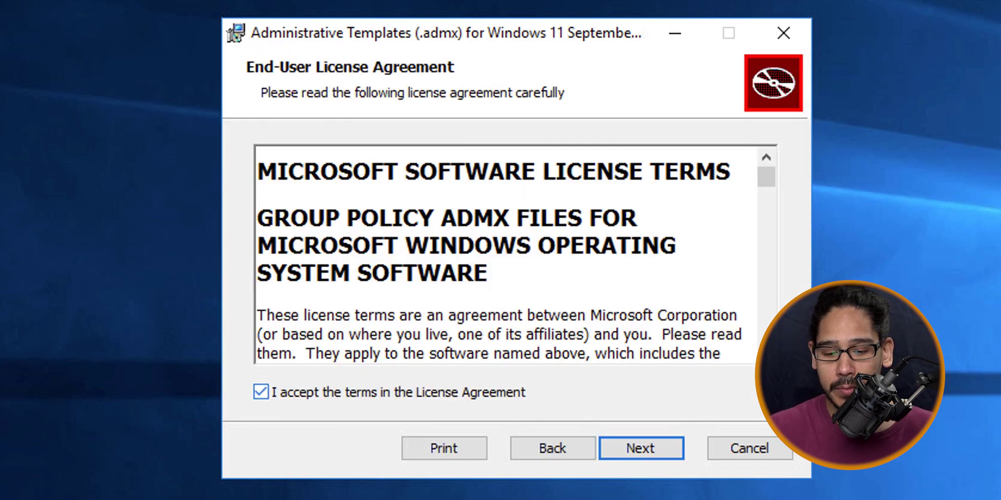
key("Return")
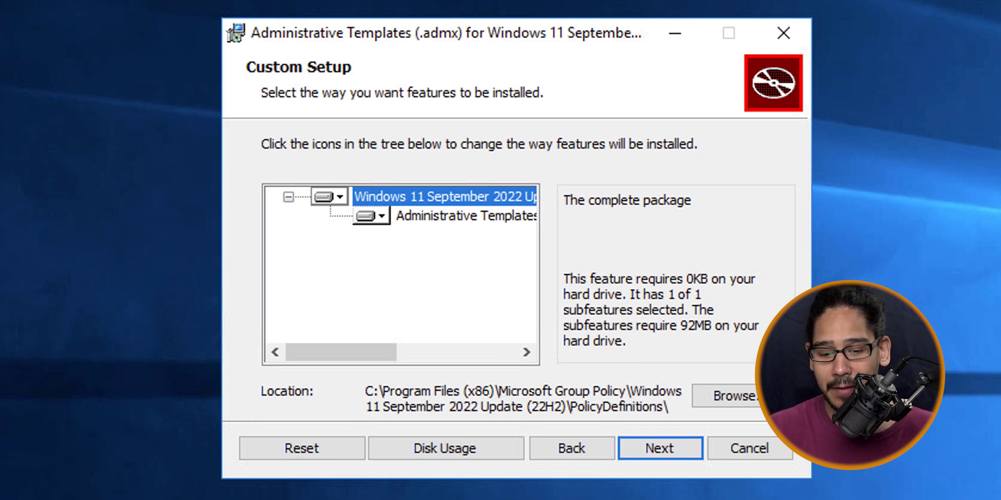
key("Return")
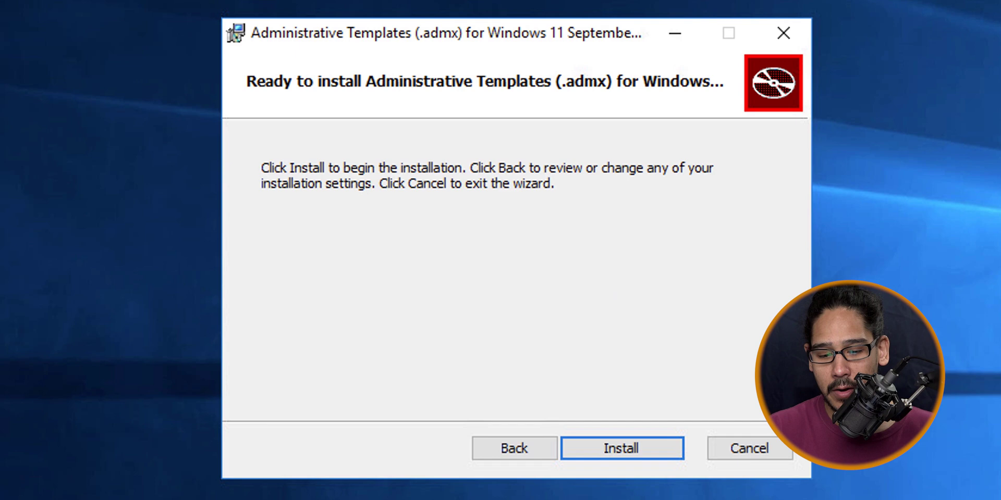
key("Return")
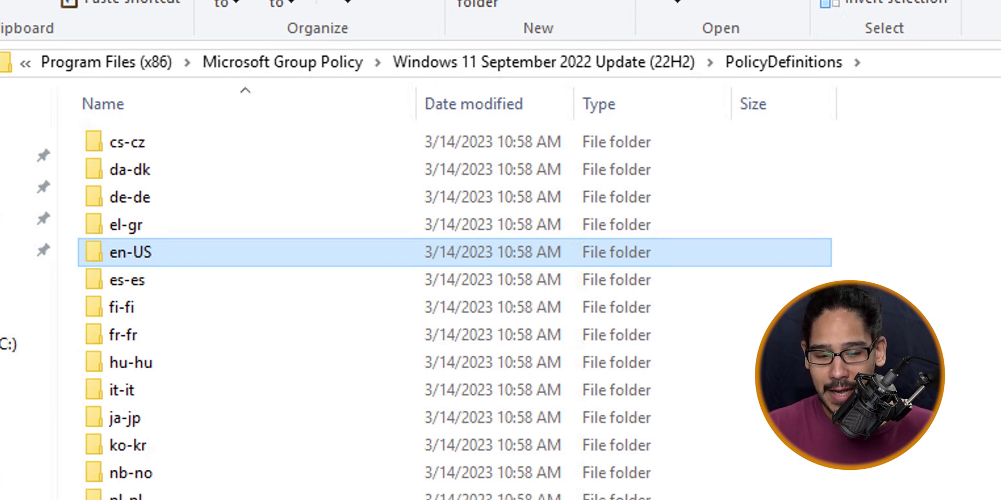
scroll(453, 313, "down", 7)
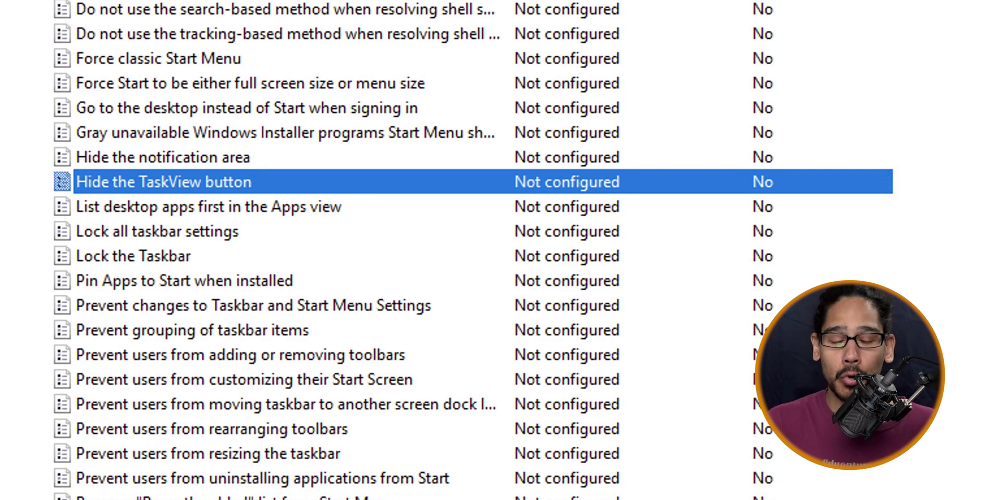
Step: Enable the "Hide the TaskView button" policy setting and apply the change
key("Return")
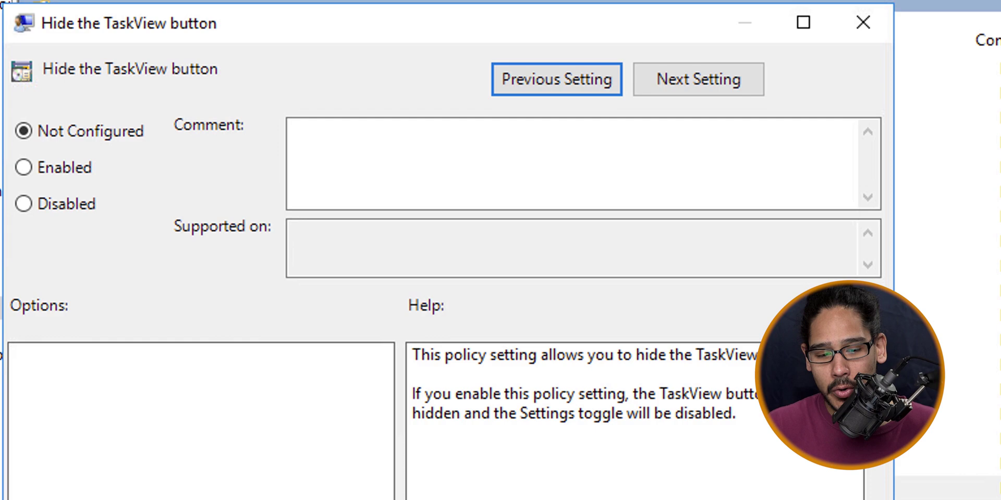
key("alt+a")
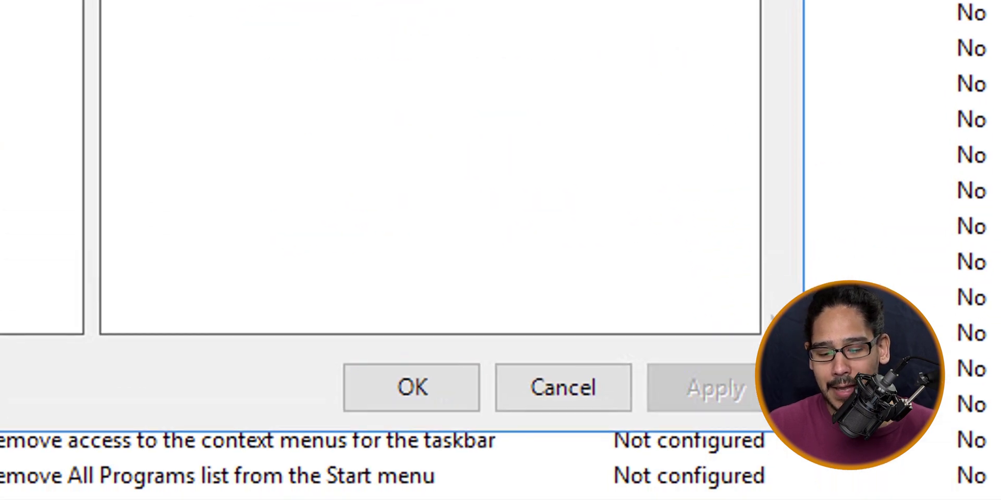
key("Return")
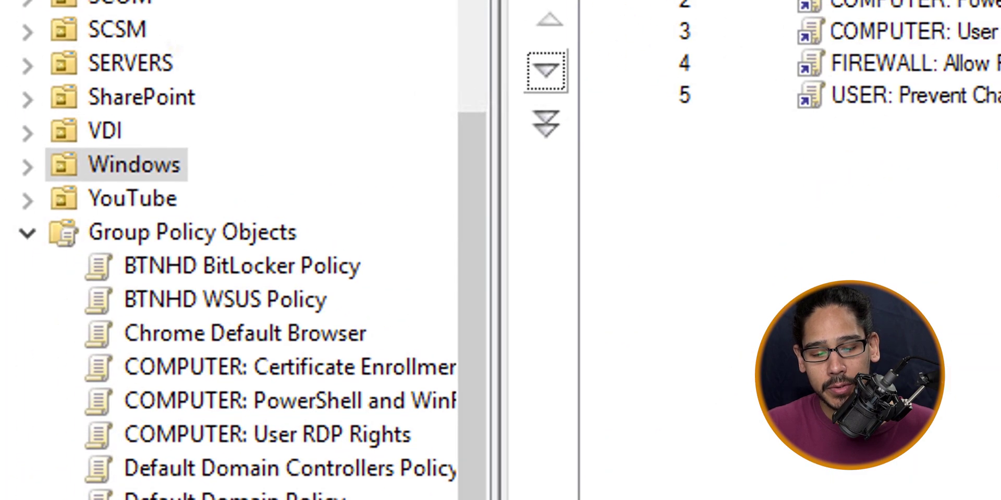
Step: Link the existing GPO "USER: Hide the Task View Button" to the Windows organizational unit
right_click(139, 168)
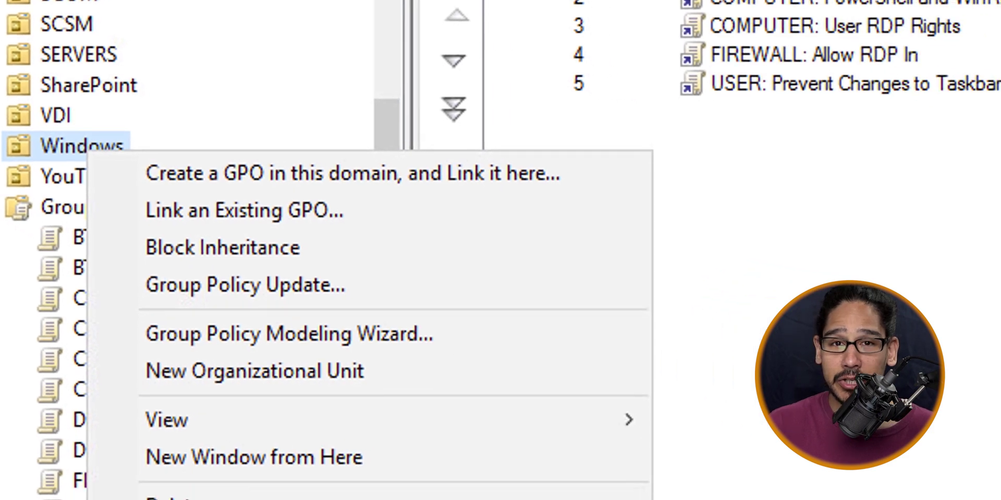
left_click(313, 235)
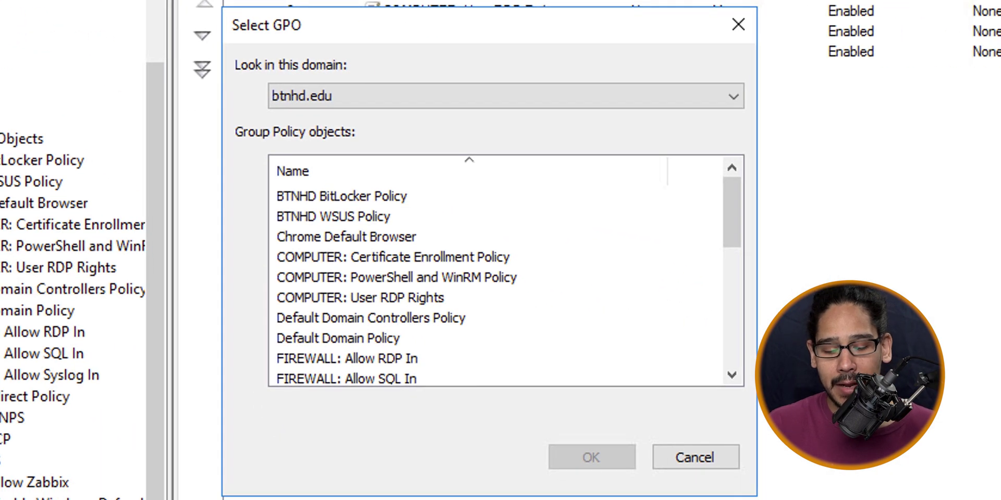
left_click(370, 297)
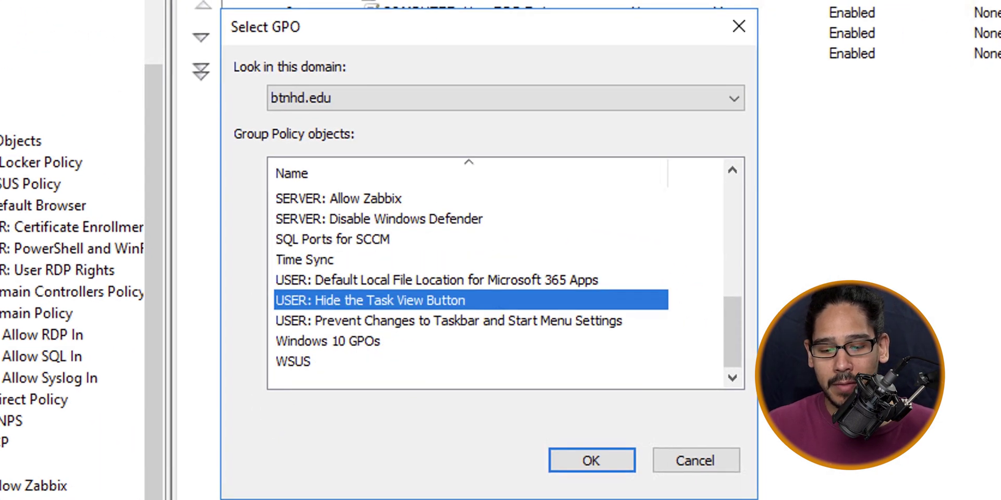
key("Return")
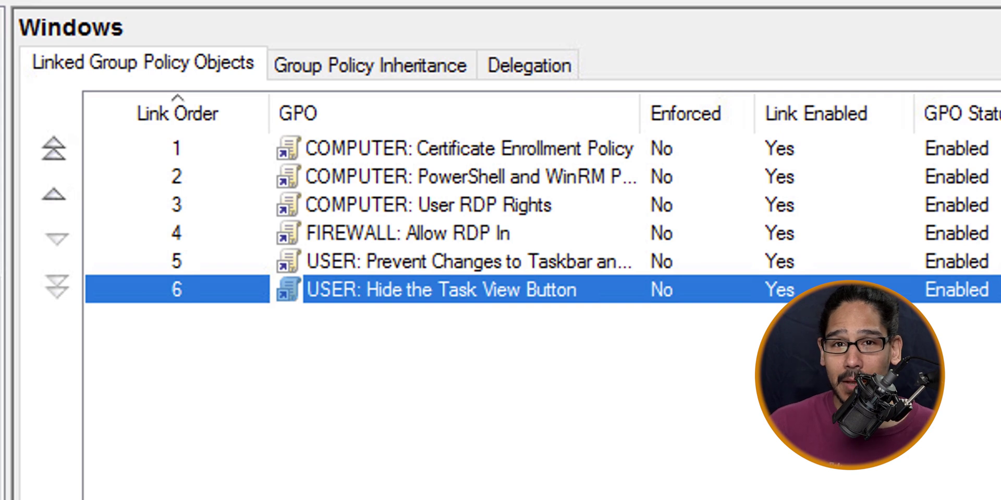